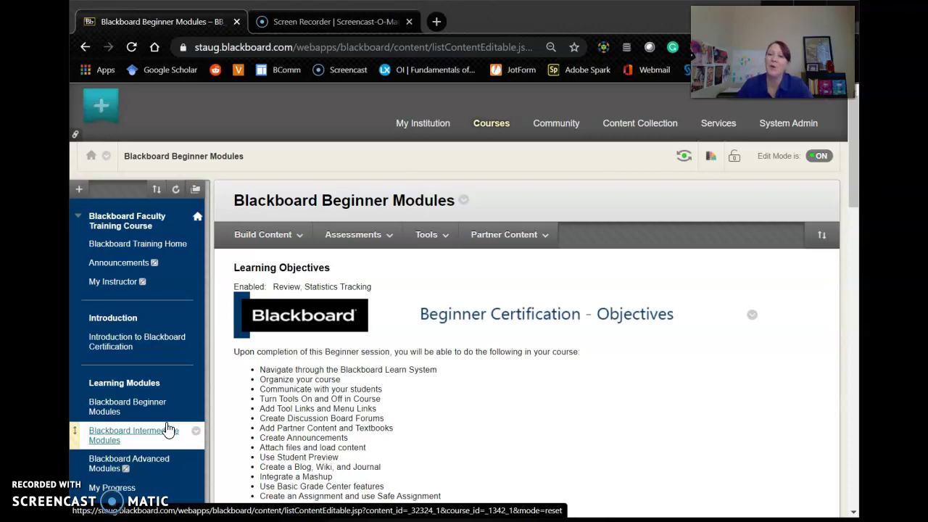
Switch to the Business Communications 20FA course from the recently visited courses.
{"action": "left_click", "coordinate": [174, 411]}
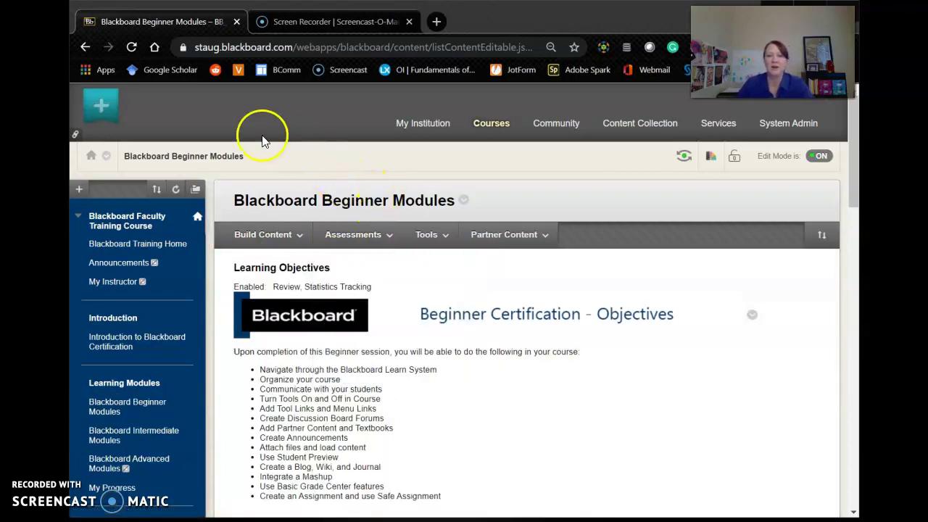
{"action": "left_click", "coordinate": [107, 161]}
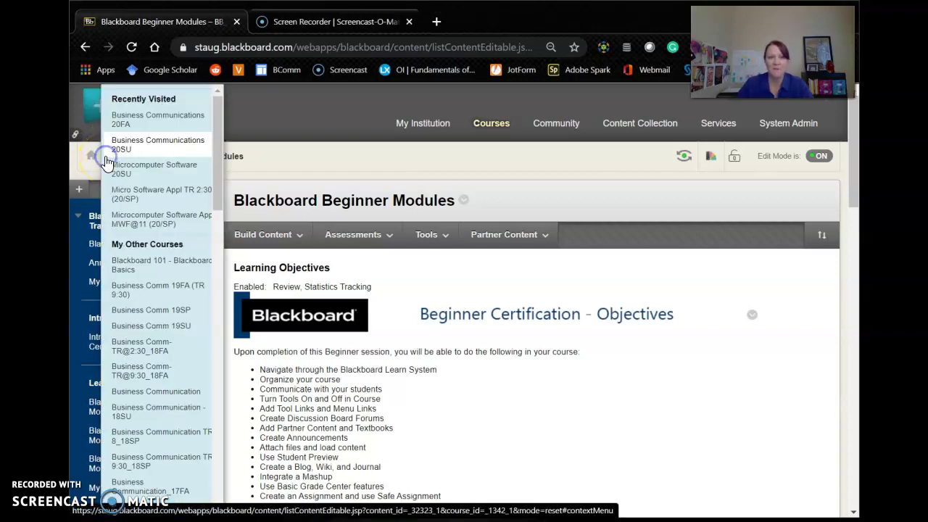
{"action": "left_click", "coordinate": [158, 121]}
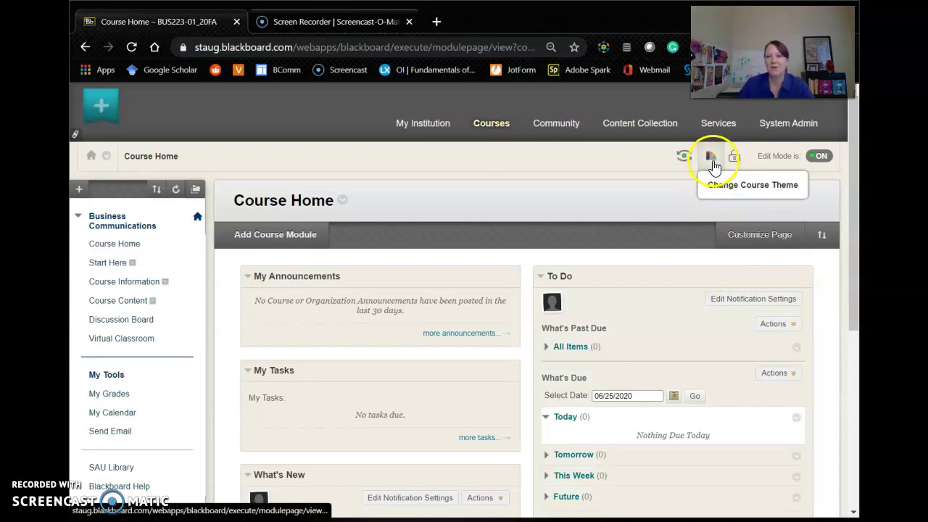
Change the course theme to the Ocean color.
{"action": "left_click", "coordinate": [712, 164]}
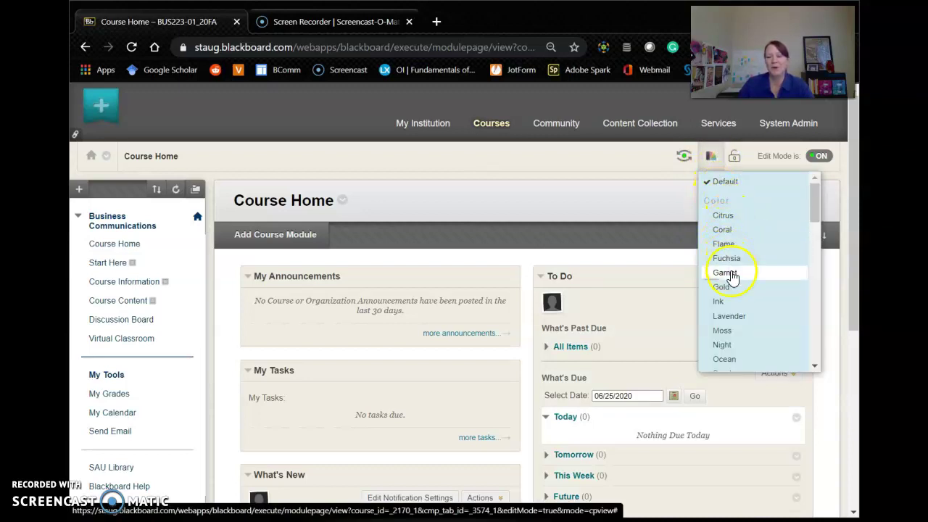
{"action": "scroll", "coordinate": [733, 338], "scroll_direction": "down", "scroll_amount": 2}
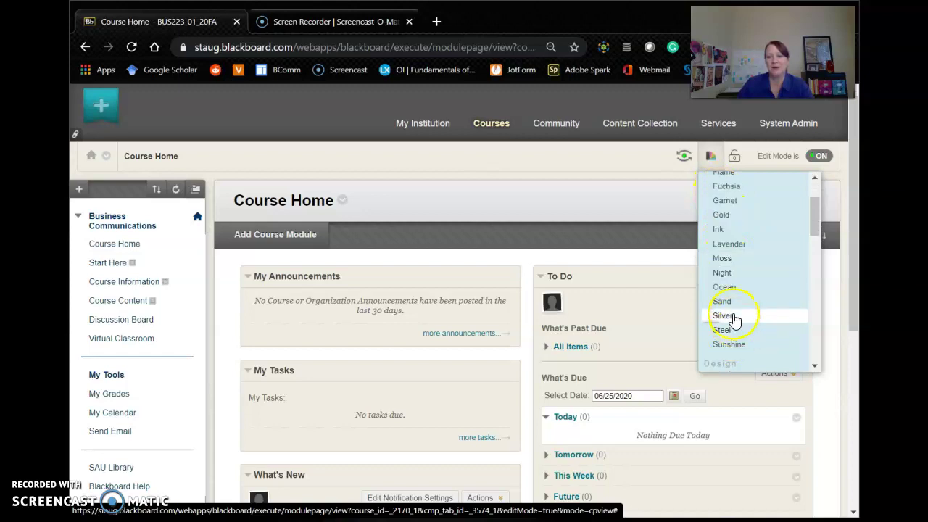
{"action": "left_click", "coordinate": [731, 291]}
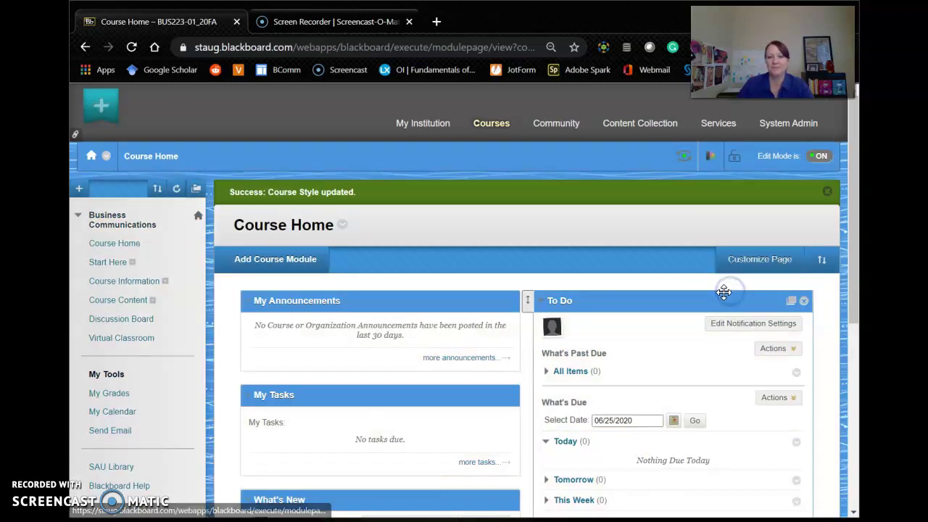
{"action": "left_click", "coordinate": [487, 268]}
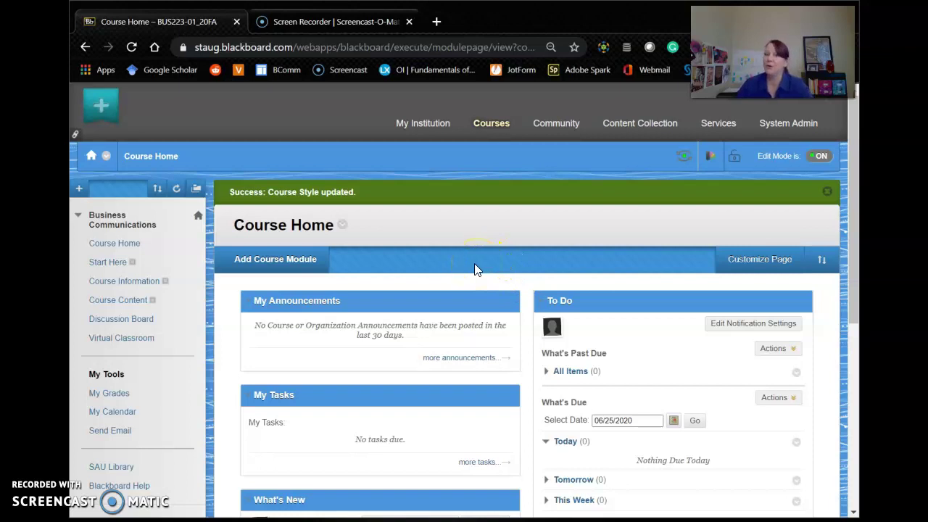
Create a new content item in the Start Here area and name it "Introduction".
{"action": "left_click", "coordinate": [110, 265]}
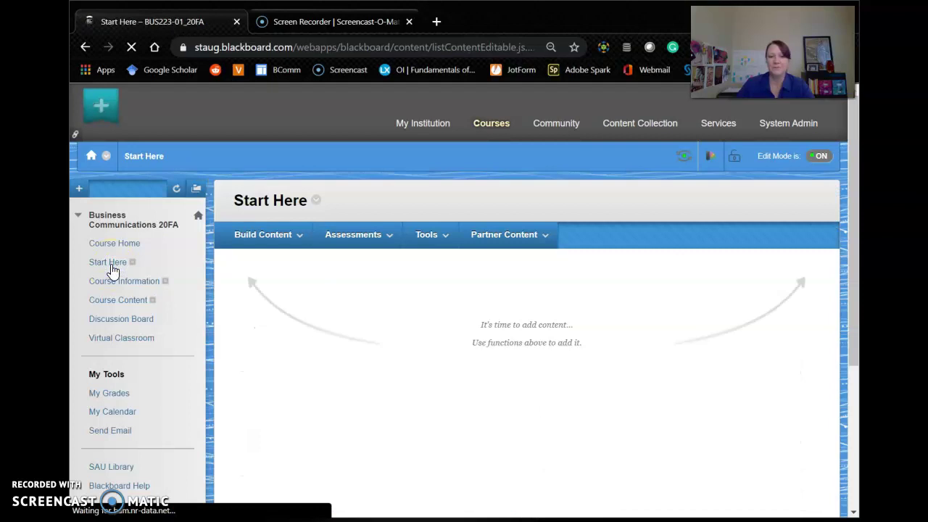
{"action": "left_click", "coordinate": [288, 237]}
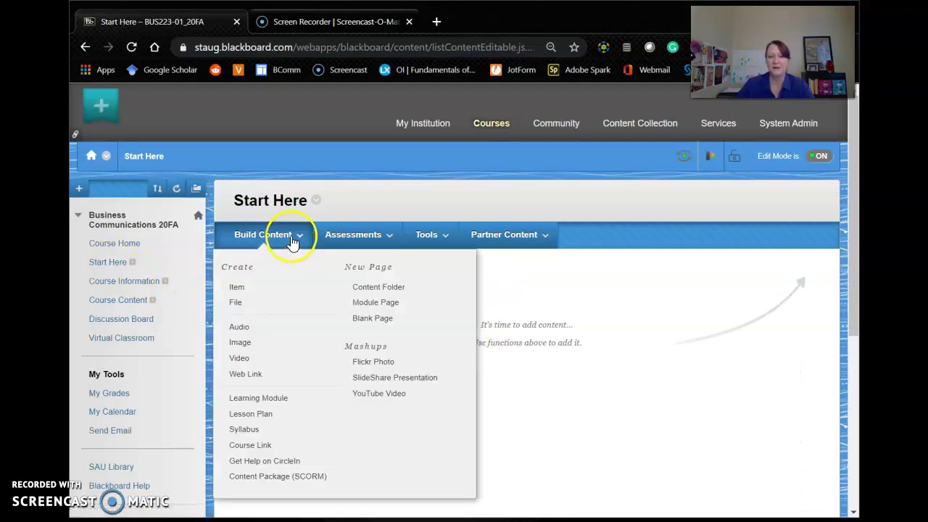
{"action": "left_click", "coordinate": [238, 289]}
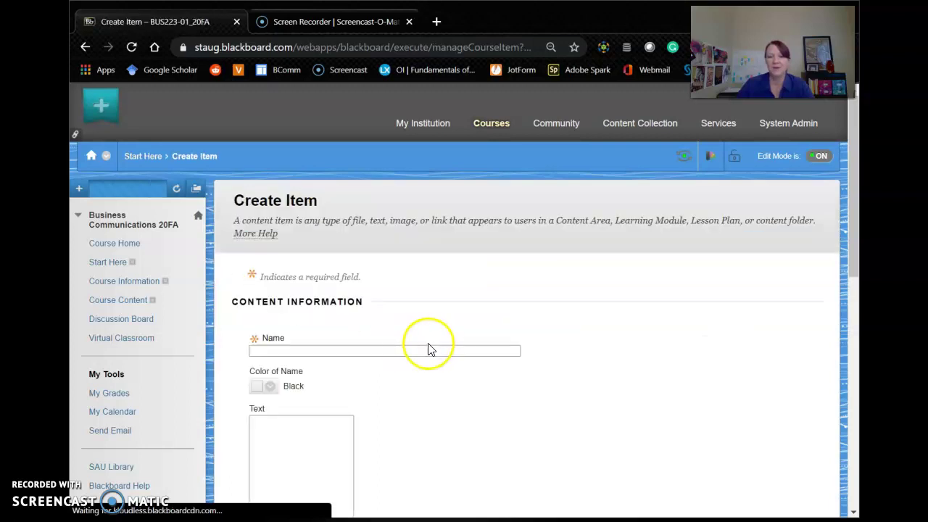
{"action": "scroll", "coordinate": [617, 364], "scroll_direction": "down", "scroll_amount": 1}
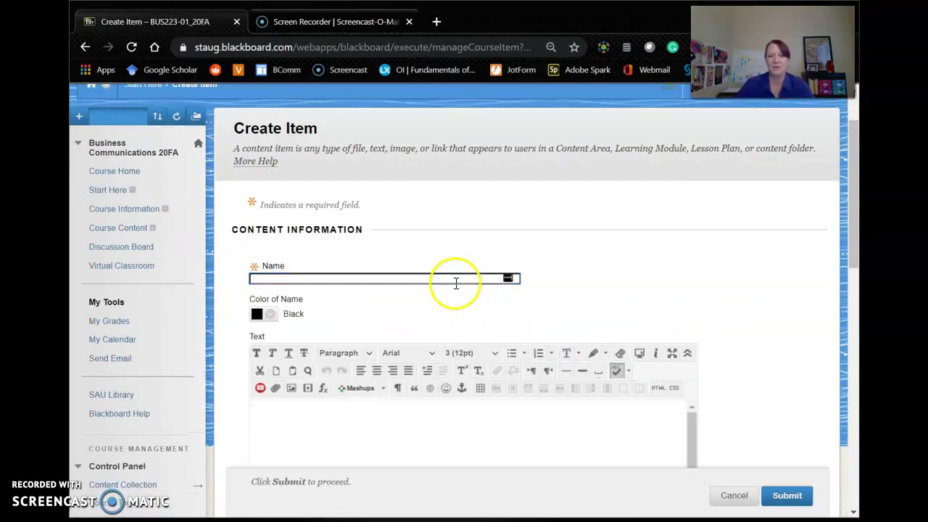
{"action": "left_click", "coordinate": [456, 279]}
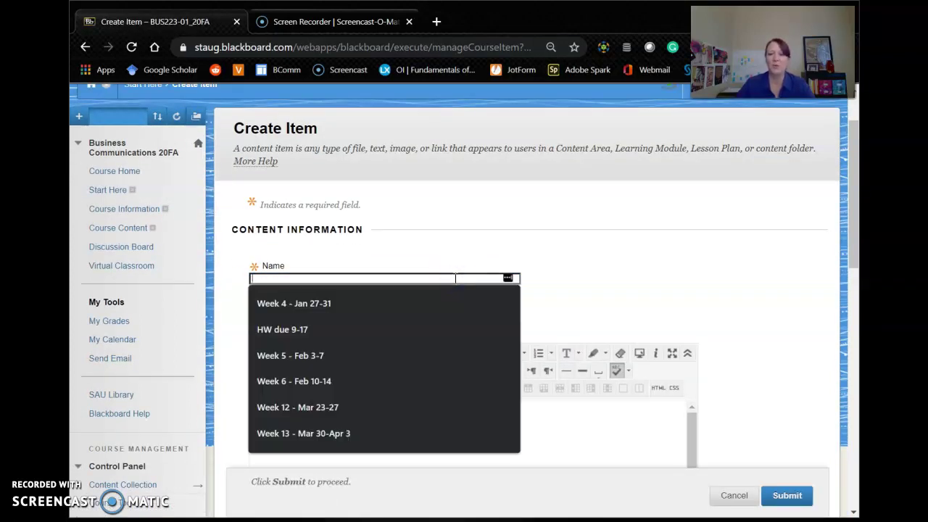
{"action": "type", "text": "Int"}
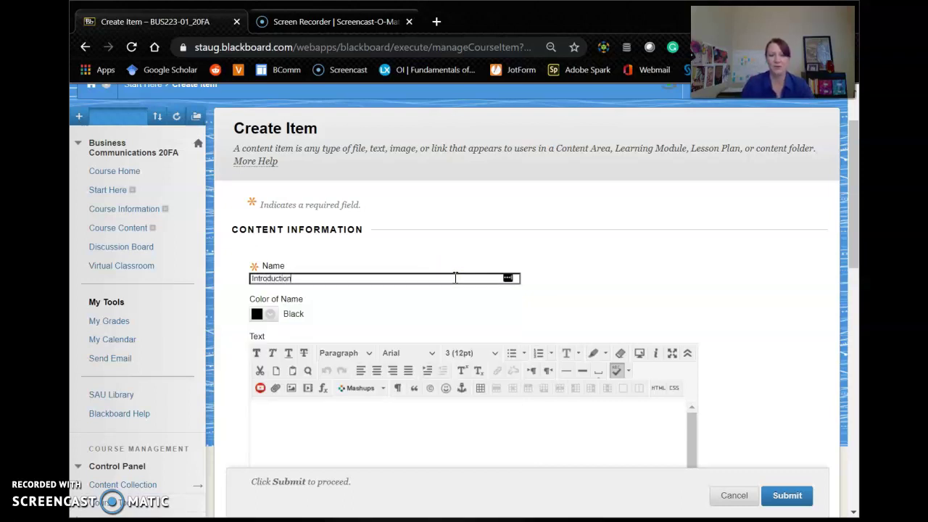
{"action": "type", "text": "roduction"}
Paste the copied instructor biography into the item's text body and check the pasted text through to its end.
{"action": "scroll", "coordinate": [697, 261], "scroll_direction": "down", "scroll_amount": 1}
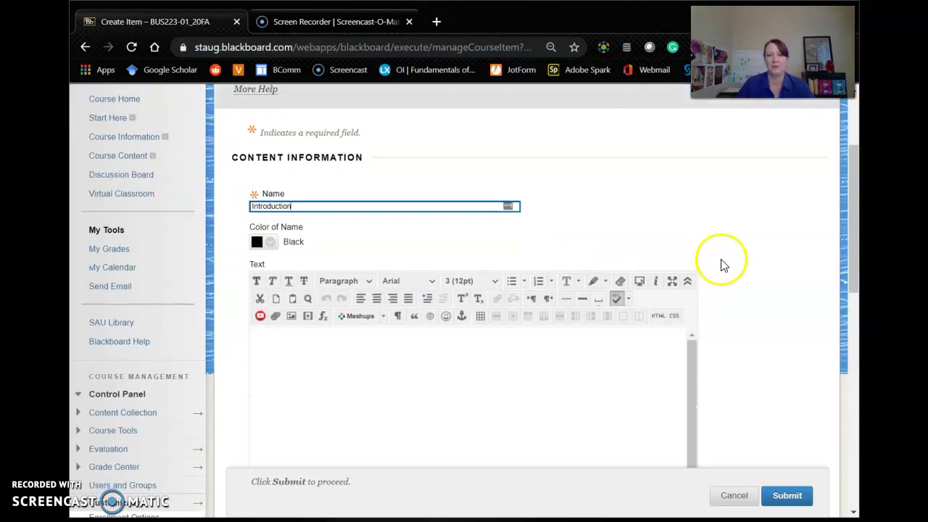
{"action": "left_click", "coordinate": [285, 346]}
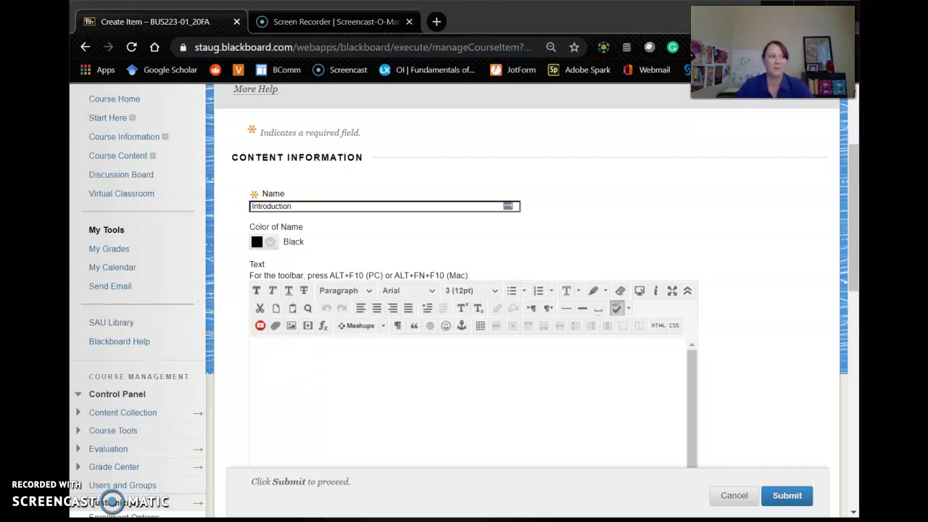
{"action": "left_click", "coordinate": [274, 369]}
{"action": "left_click", "coordinate": [275, 348]}
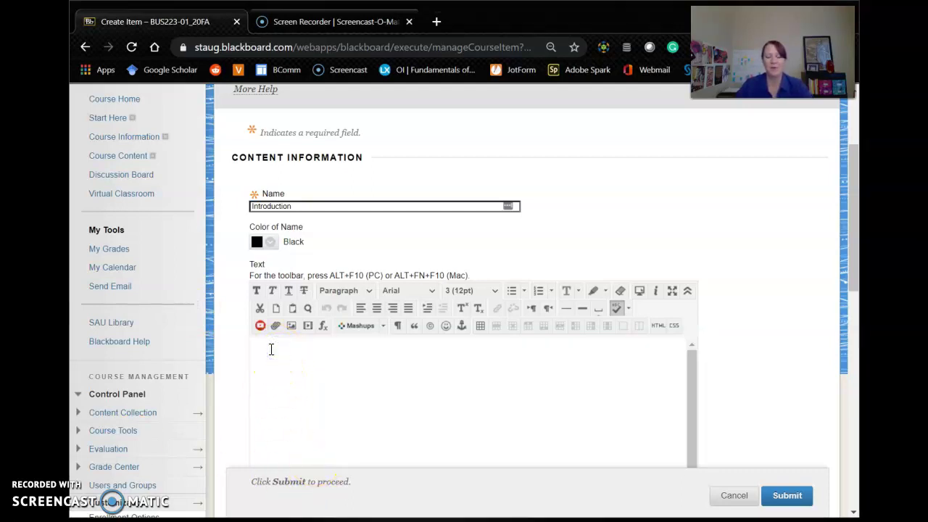
{"action": "key", "text": "ctrl+v"}
{"action": "left_click", "coordinate": [415, 408]}
{"action": "scroll", "coordinate": [415, 407], "scroll_direction": "down", "scroll_amount": 2}
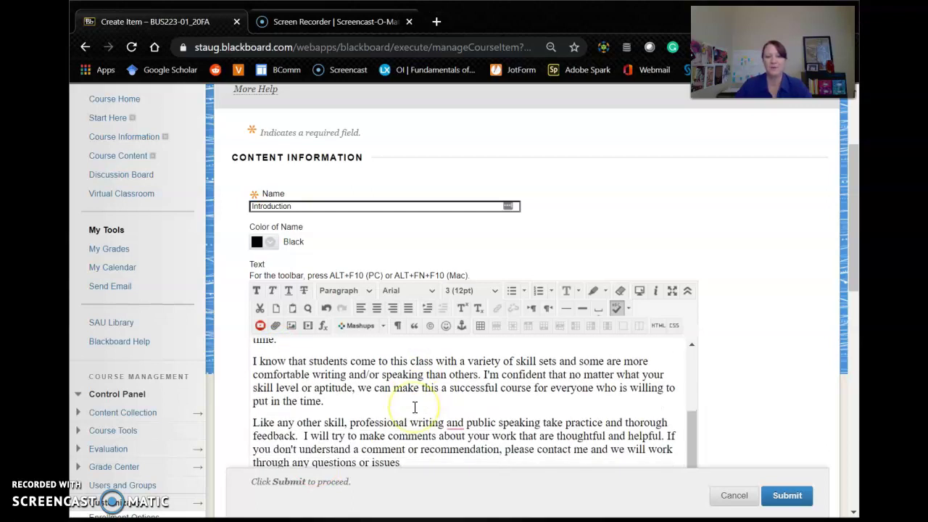
{"action": "scroll", "coordinate": [732, 396], "scroll_direction": "down", "scroll_amount": 3}
{"action": "scroll", "coordinate": [464, 348], "scroll_direction": "up", "scroll_amount": 3}
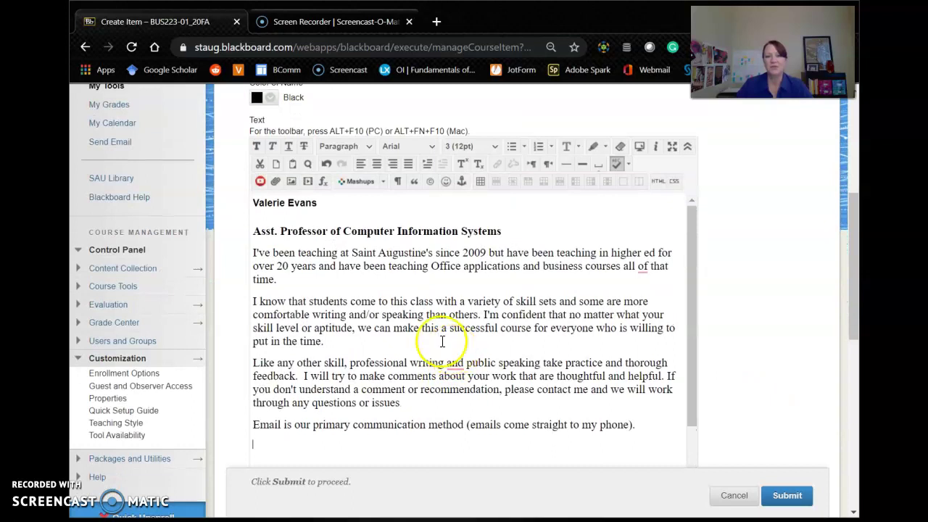
Start inserting an image at the very beginning of the biography, choosing Profile1 from the computer's CommonPics folder.
{"action": "left_click", "coordinate": [253, 203]}
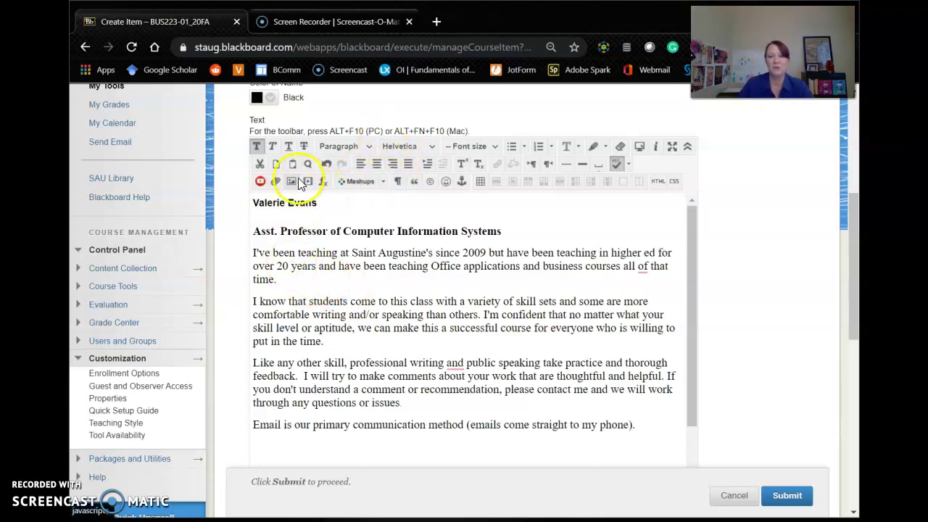
{"action": "left_click", "coordinate": [686, 148]}
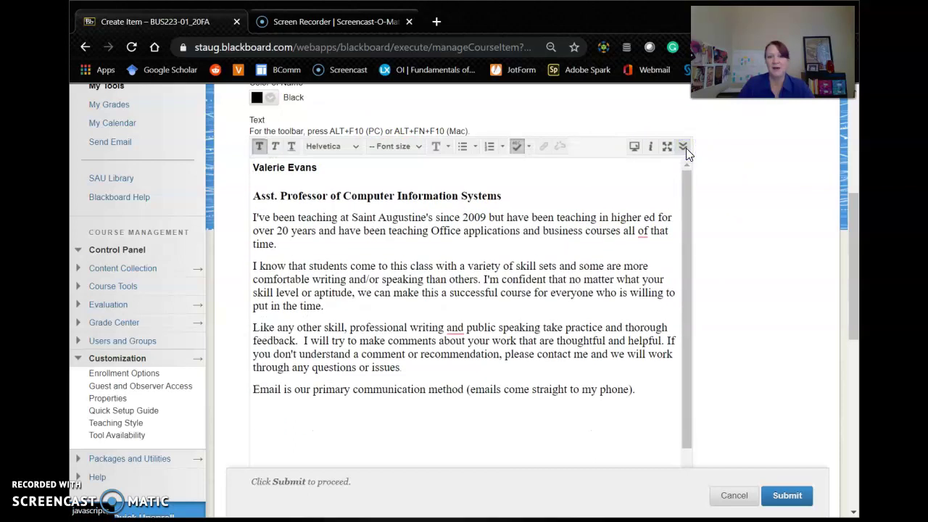
{"action": "left_click", "coordinate": [685, 147]}
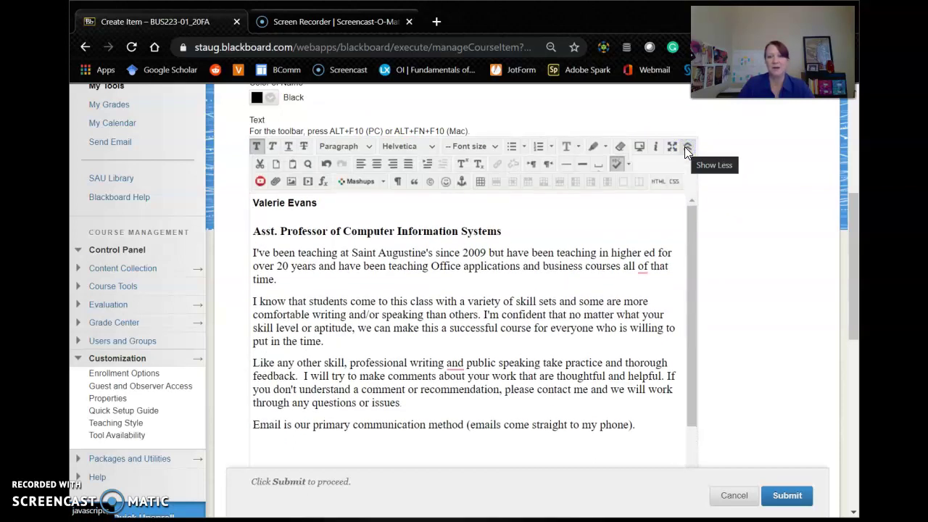
{"action": "left_click", "coordinate": [290, 182]}
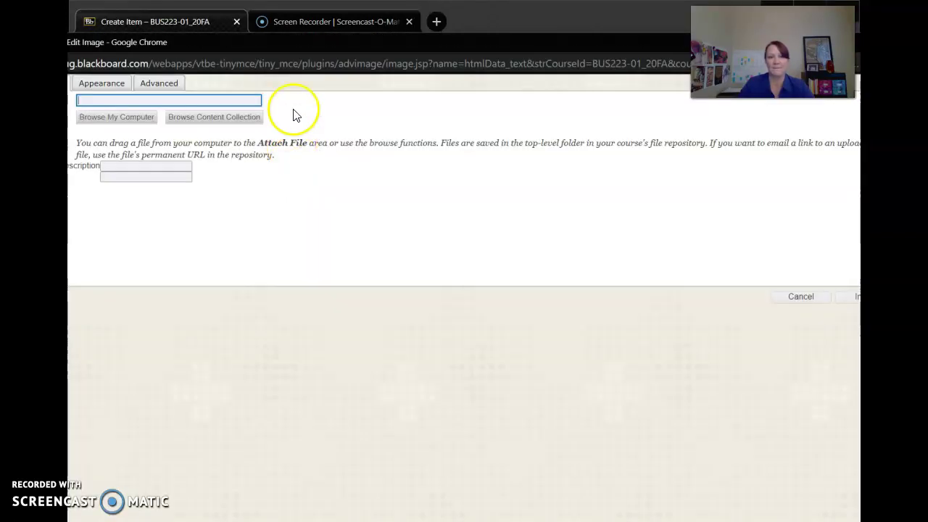
{"action": "left_click_drag", "start_coordinate": [290, 43], "coordinate": [359, 42]}
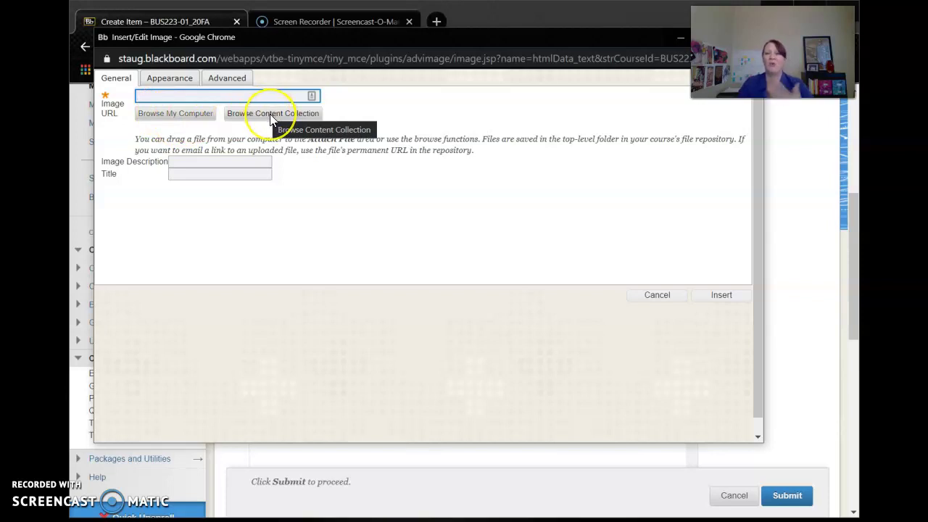
{"action": "left_click", "coordinate": [173, 115]}
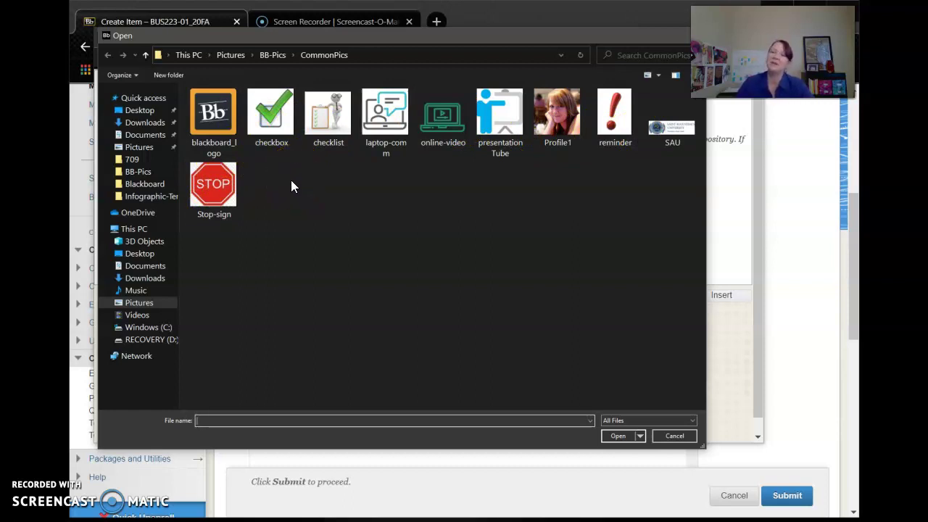
{"action": "double_click", "coordinate": [557, 121]}
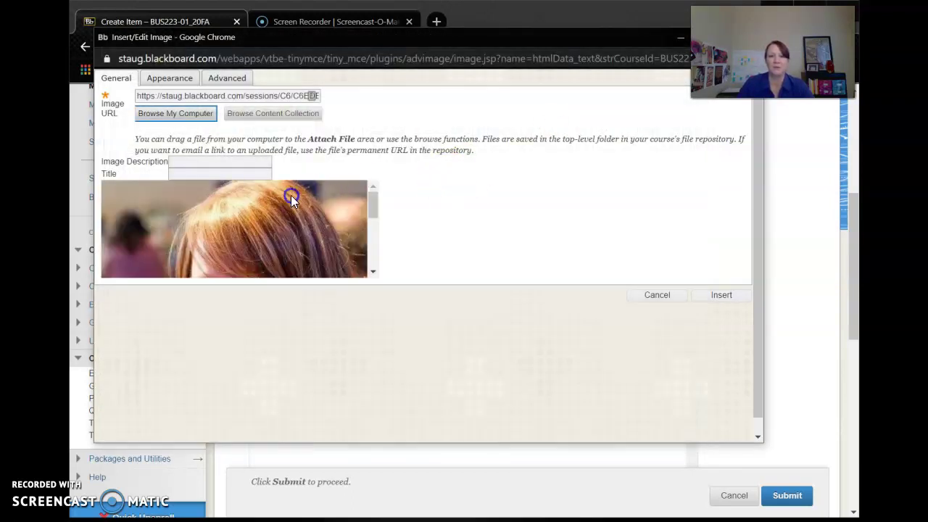
Set the image description to "decorative instructor image".
{"action": "left_click", "coordinate": [185, 162]}
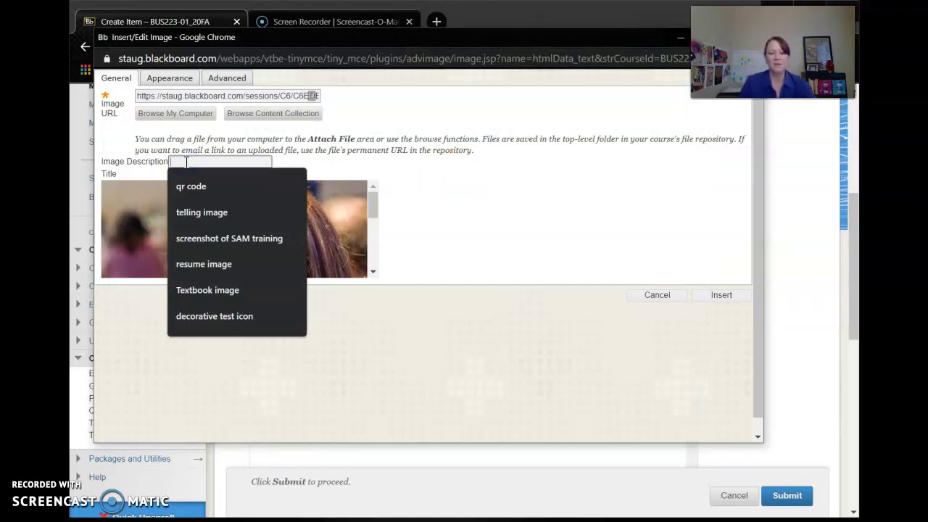
{"action": "type", "text": "des"}
{"action": "type", "text": "c"}
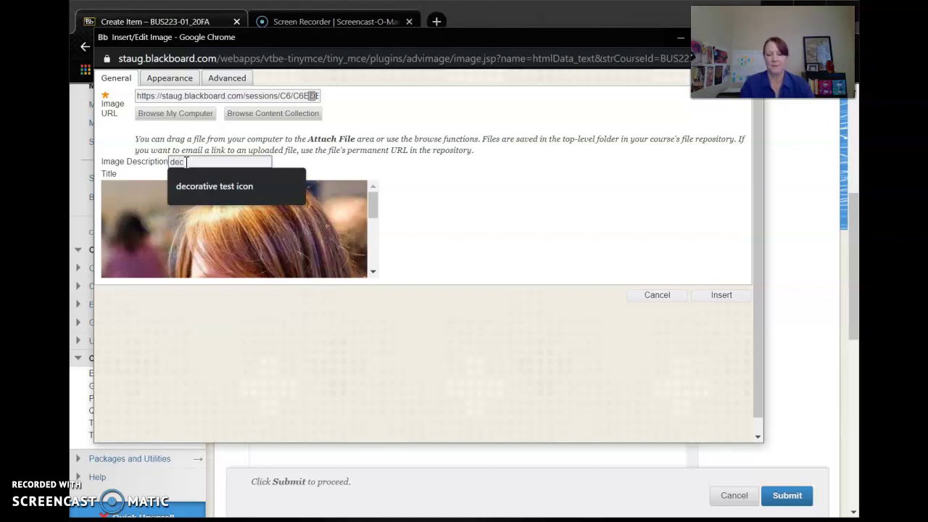
{"action": "key", "text": "BackSpace"}
{"action": "type", "text": "scr"}
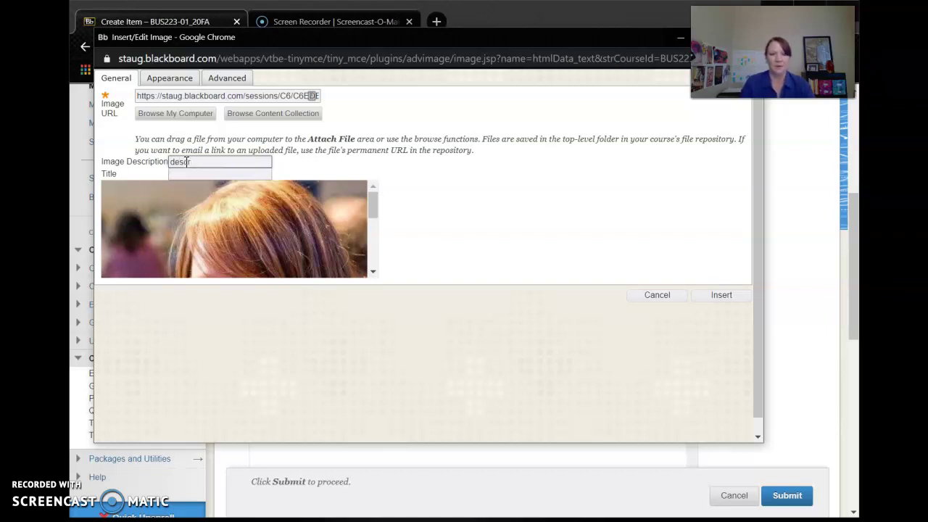
{"action": "key", "text": "BackSpace"}
{"action": "type", "text": "c"}
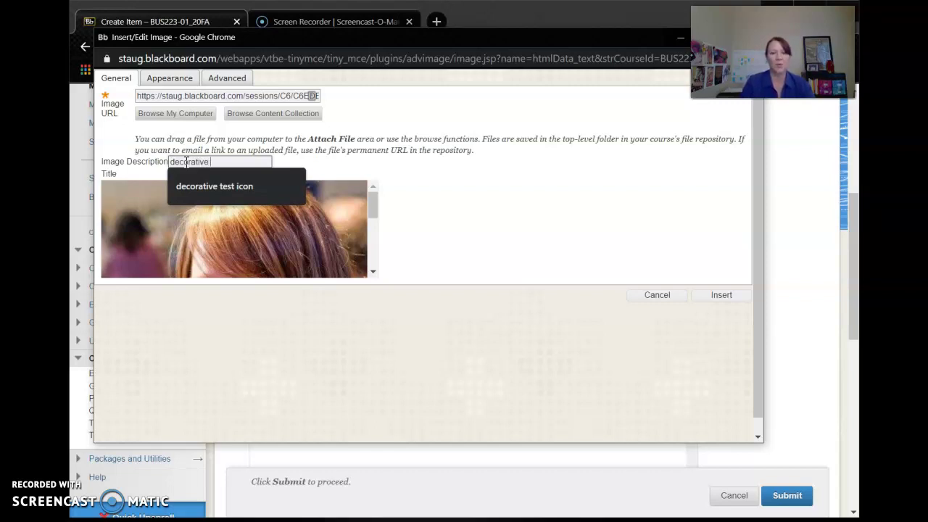
{"action": "type", "text": "orative"}
{"action": "left_click", "coordinate": [212, 155]}
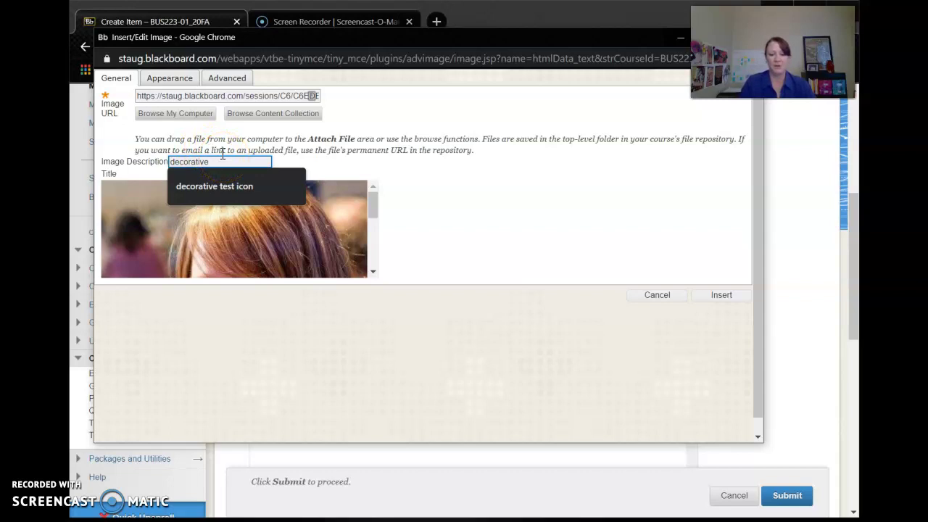
{"action": "type", "text": "instructor image"}
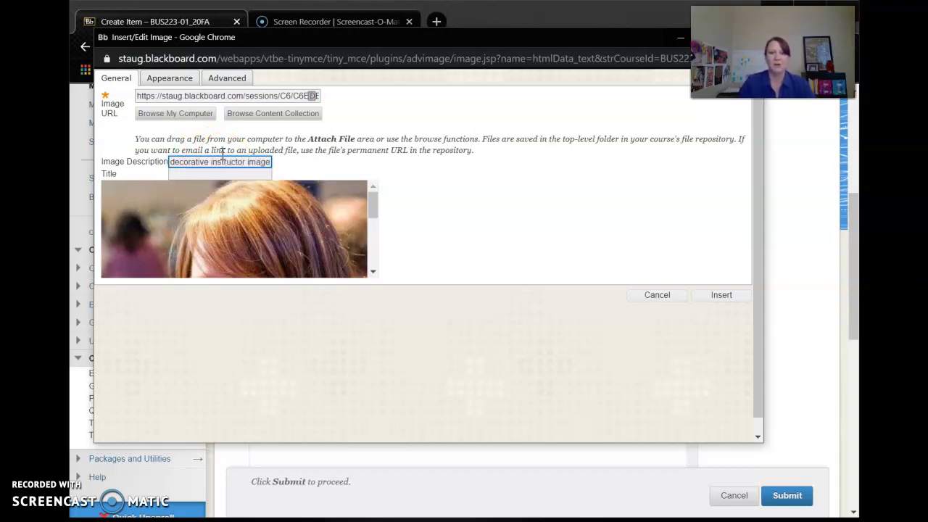
{"action": "left_click", "coordinate": [218, 174]}
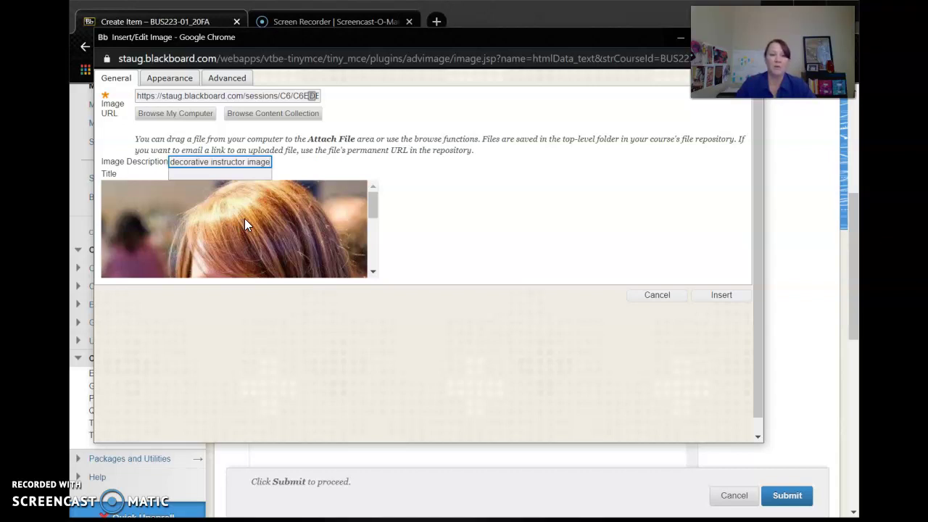
{"action": "left_click", "coordinate": [166, 166]}
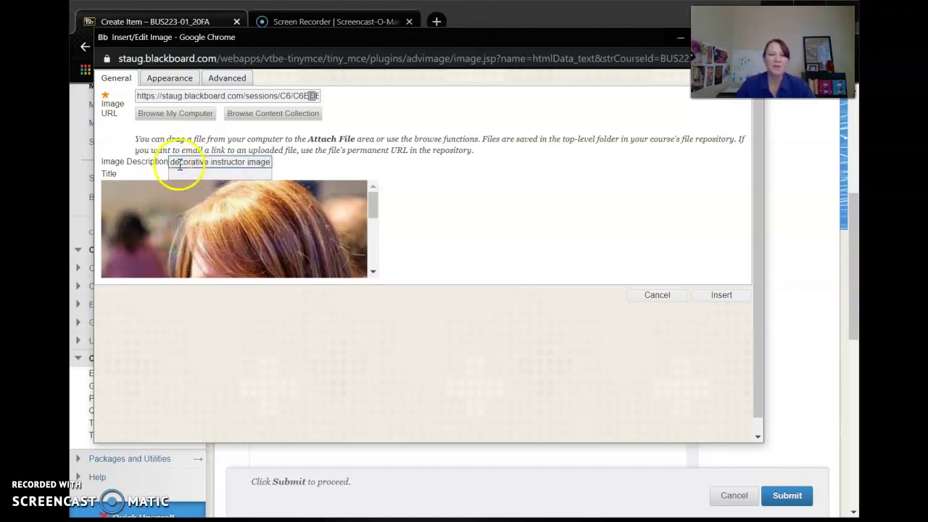
{"action": "left_click_drag", "start_coordinate": [185, 162], "coordinate": [254, 172]}
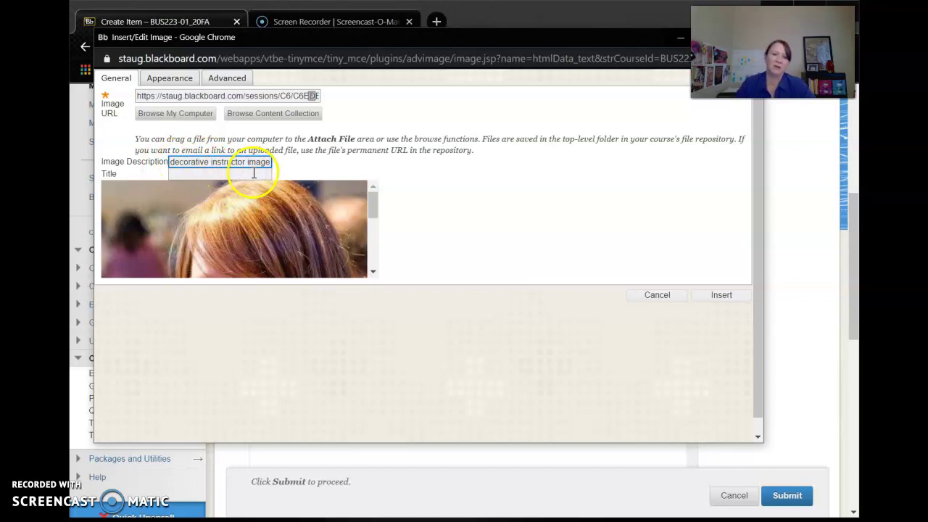
{"action": "triple_click", "coordinate": [177, 166]}
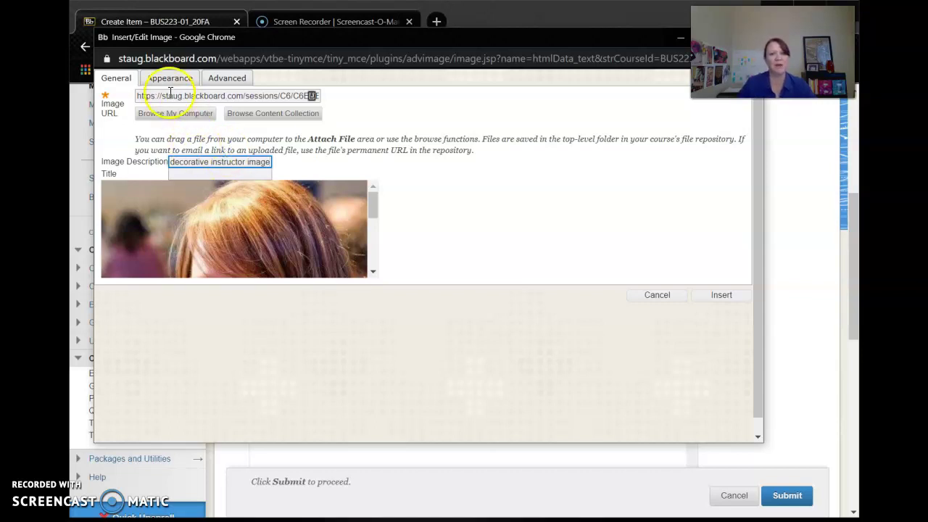
Set the instructor image's alignment to Left so the biography text wraps beside it.
{"action": "left_click", "coordinate": [166, 81]}
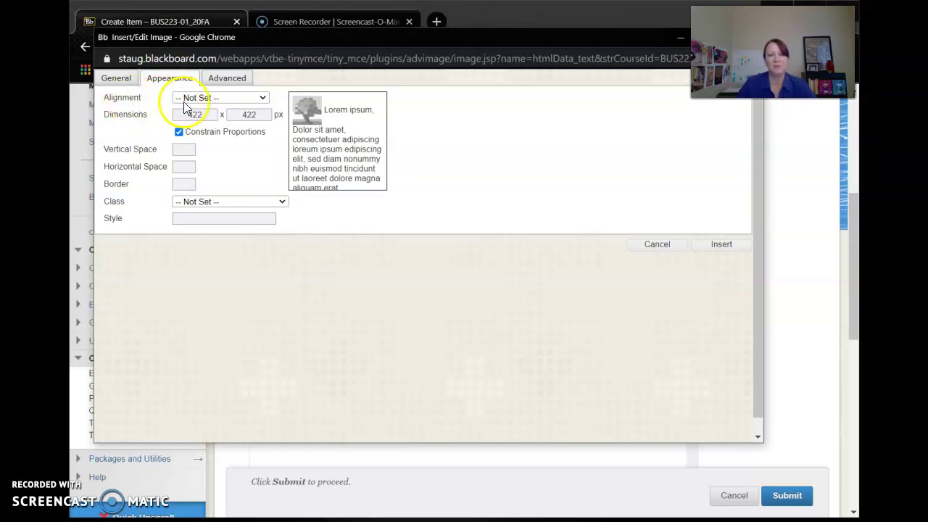
{"action": "left_click", "coordinate": [211, 101]}
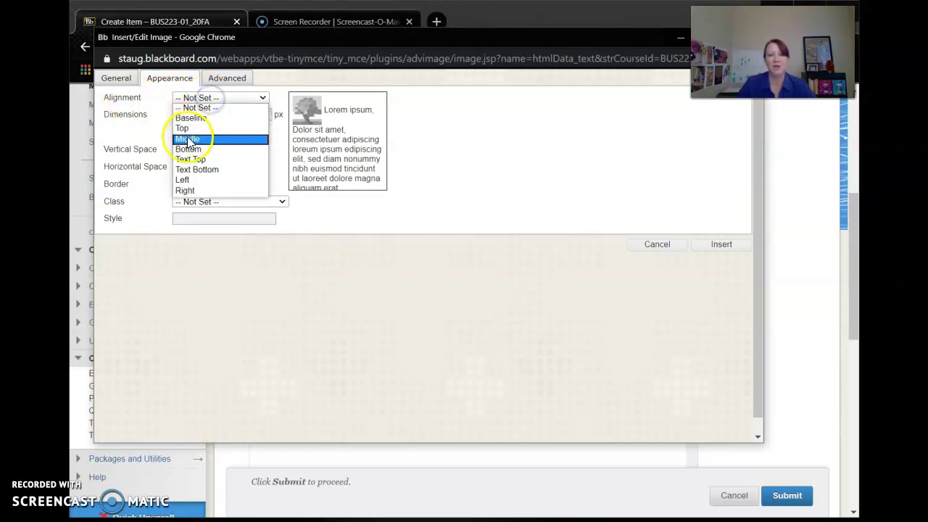
{"action": "left_click", "coordinate": [183, 181]}
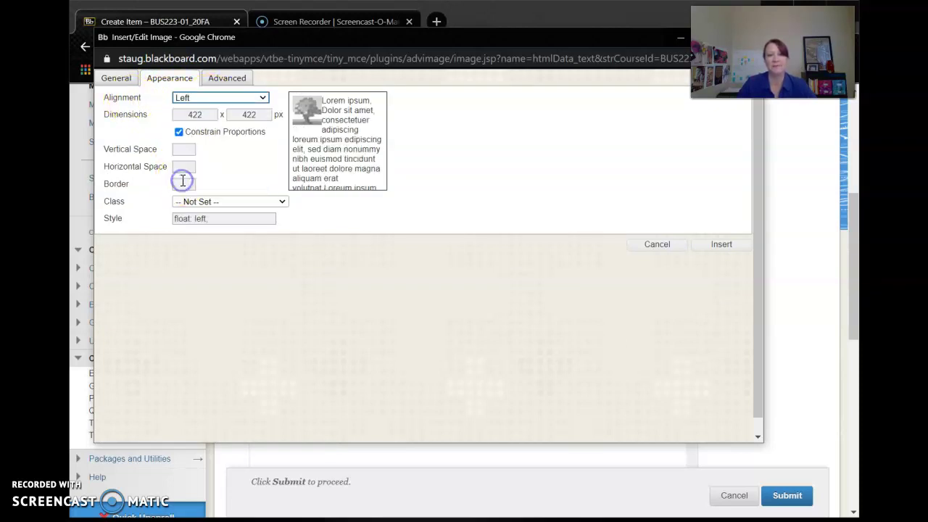
Set the image's dimensions to 200 x 200 px with proportions constrained and insert it into the biography.
{"action": "left_click", "coordinate": [207, 115]}
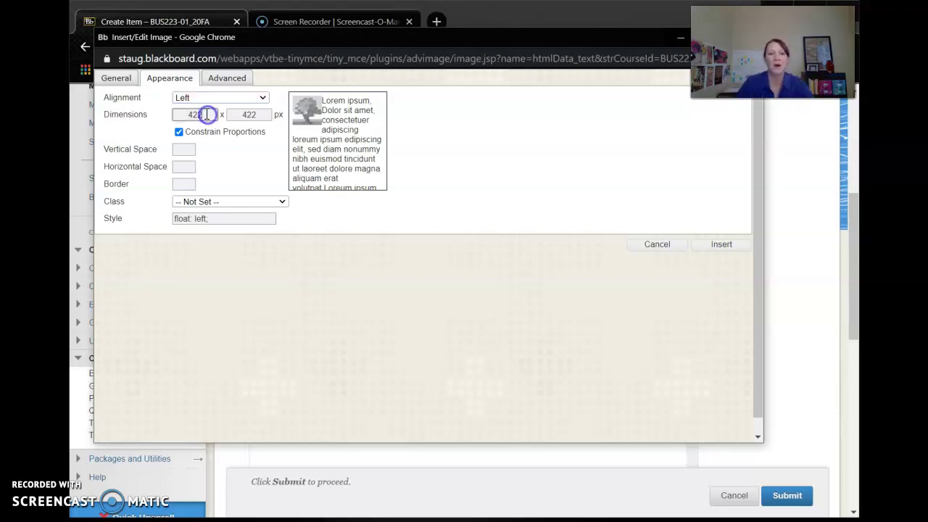
{"action": "type", "text": "200"}
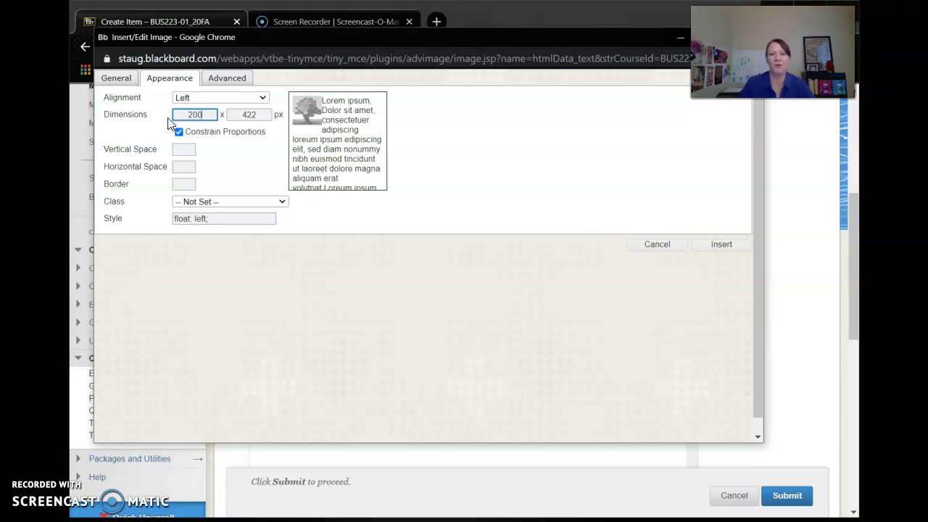
{"action": "key", "text": "Tab"}
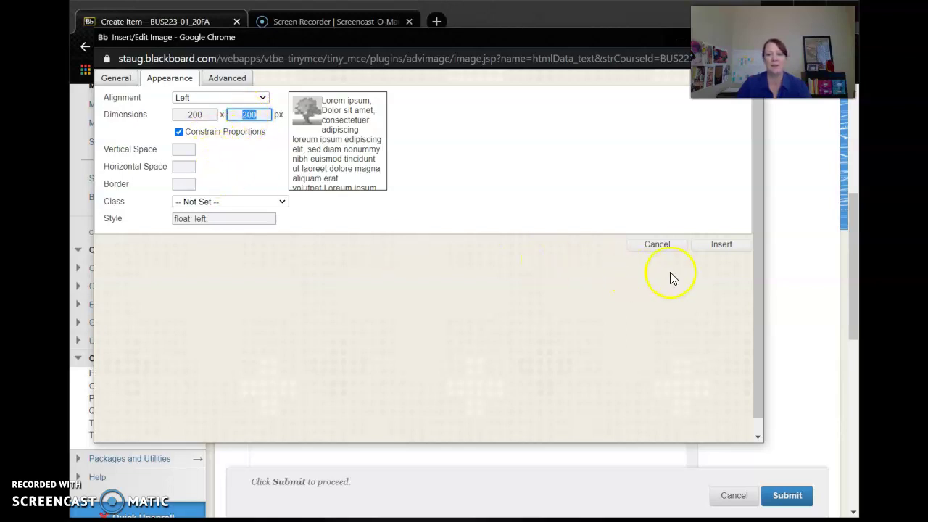
{"action": "left_click", "coordinate": [721, 245]}
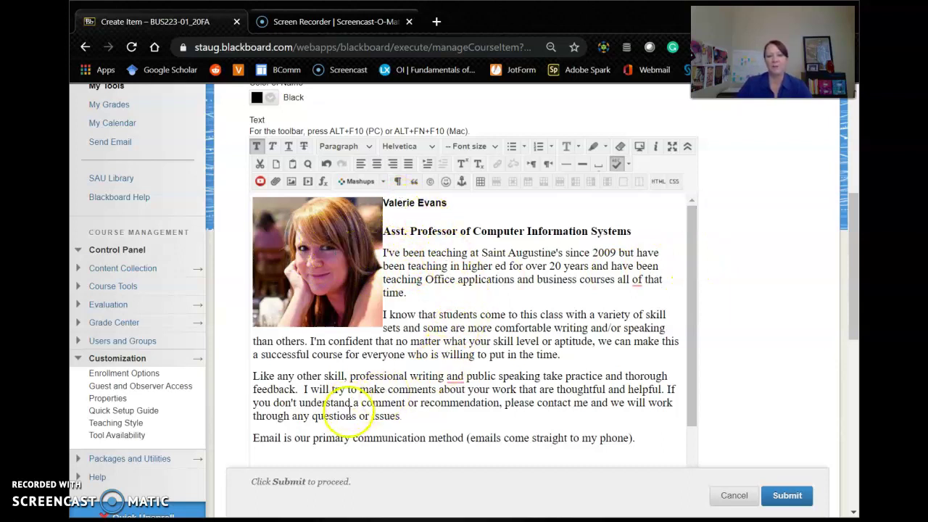
Reopen the inserted photo's image settings to review its appearance options, and close them without changes.
{"action": "right_click", "coordinate": [320, 243]}
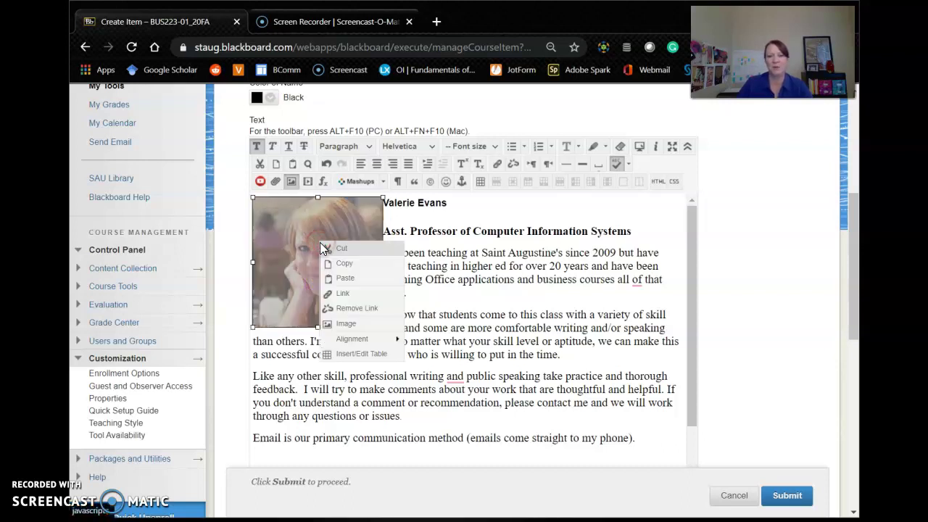
{"action": "left_click", "coordinate": [349, 330]}
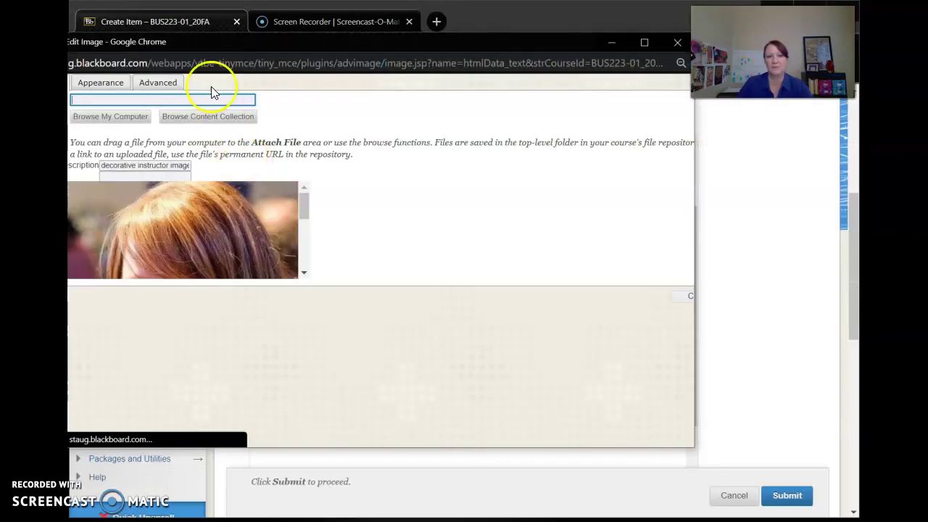
{"action": "left_click_drag", "start_coordinate": [215, 45], "coordinate": [260, 43]}
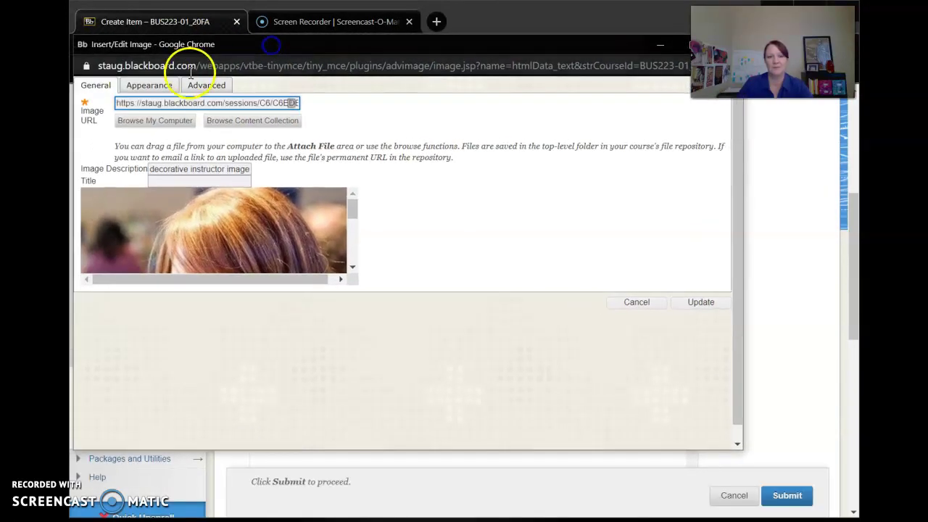
{"action": "left_click", "coordinate": [162, 85]}
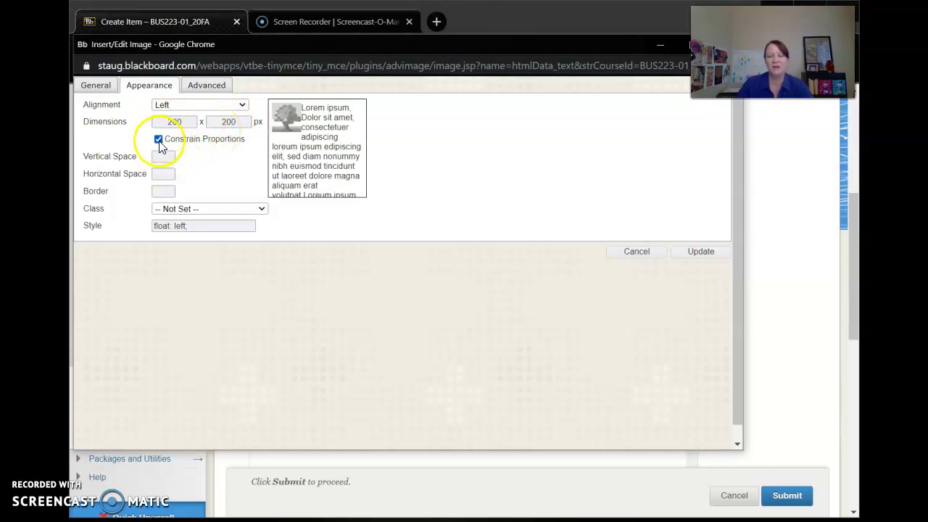
{"action": "left_click", "coordinate": [631, 257]}
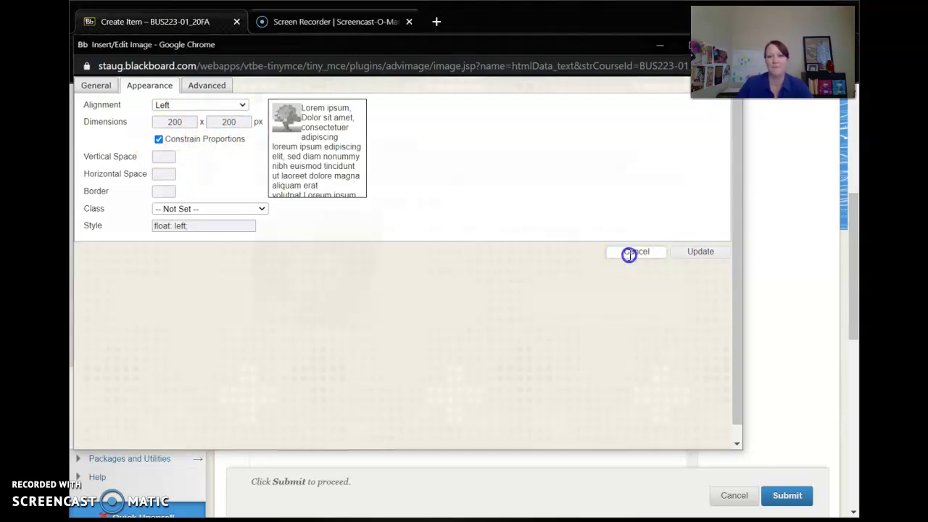
{"action": "left_click", "coordinate": [549, 287]}
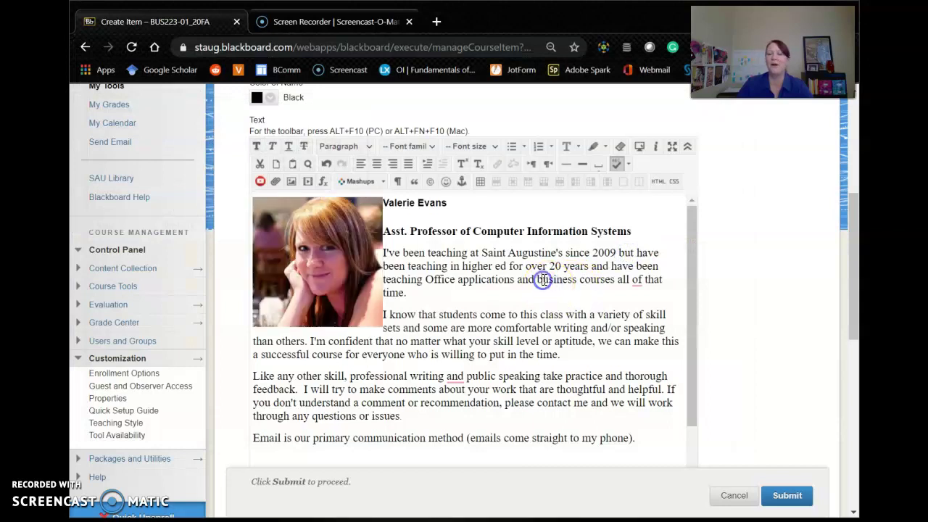
Submit the Introduction item and look over its content on the Start Here page.
{"action": "left_click", "coordinate": [800, 496]}
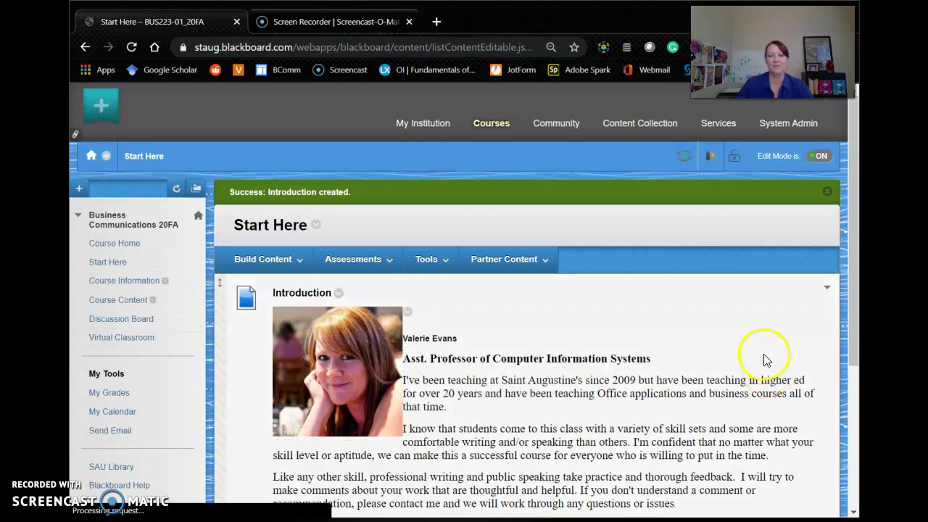
{"action": "scroll", "coordinate": [775, 355], "scroll_direction": "down", "scroll_amount": 1}
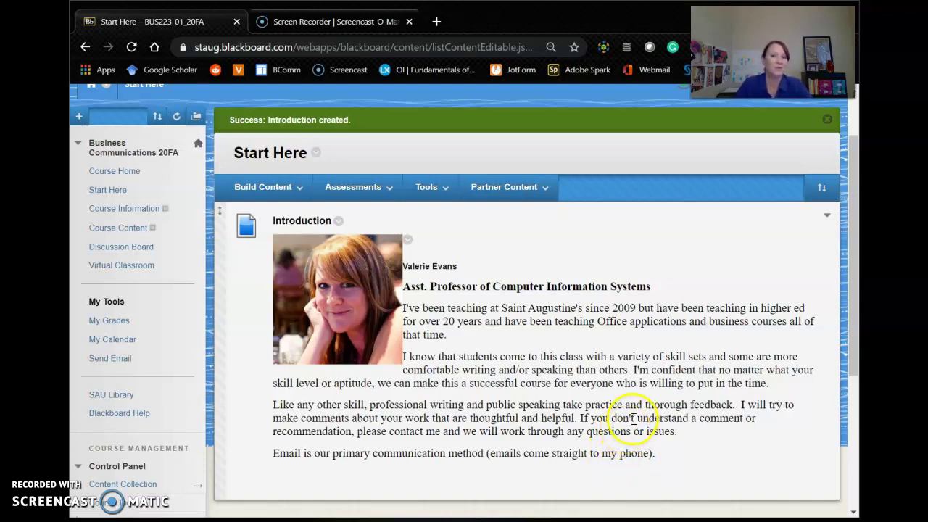
Copy the Introduction item to the Start Here folder of the Management Information Systems course.
{"action": "left_click", "coordinate": [338, 222]}
{"action": "left_click", "coordinate": [356, 253]}
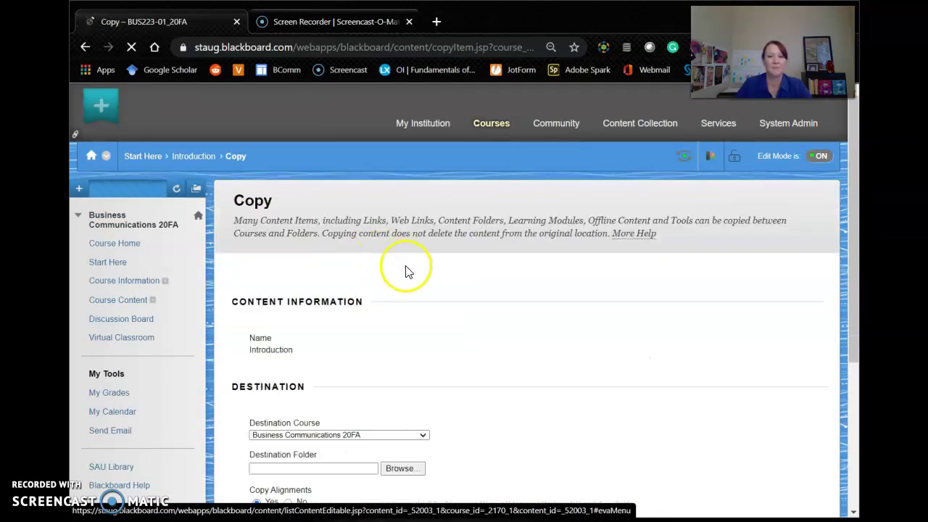
{"action": "scroll", "coordinate": [761, 380], "scroll_direction": "down", "scroll_amount": 3}
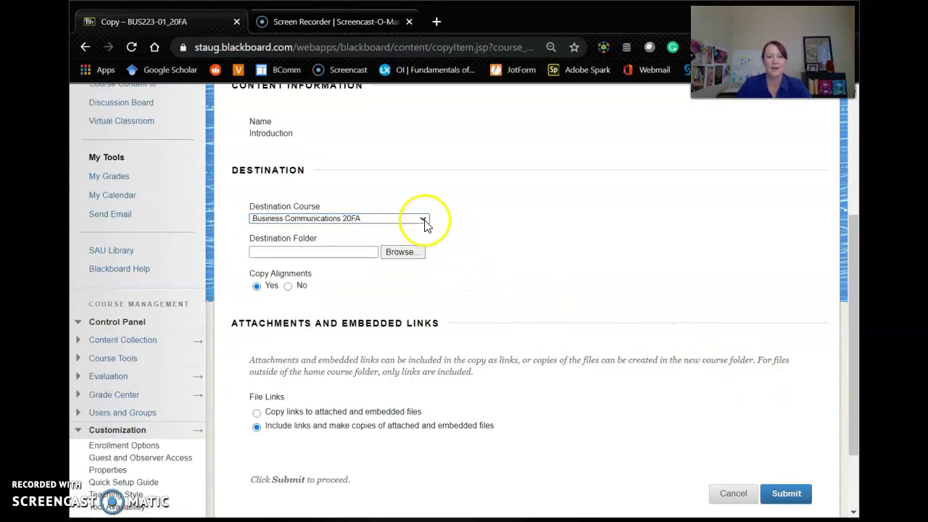
{"action": "left_click", "coordinate": [425, 220]}
{"action": "scroll", "coordinate": [410, 269], "scroll_direction": "down", "scroll_amount": 2}
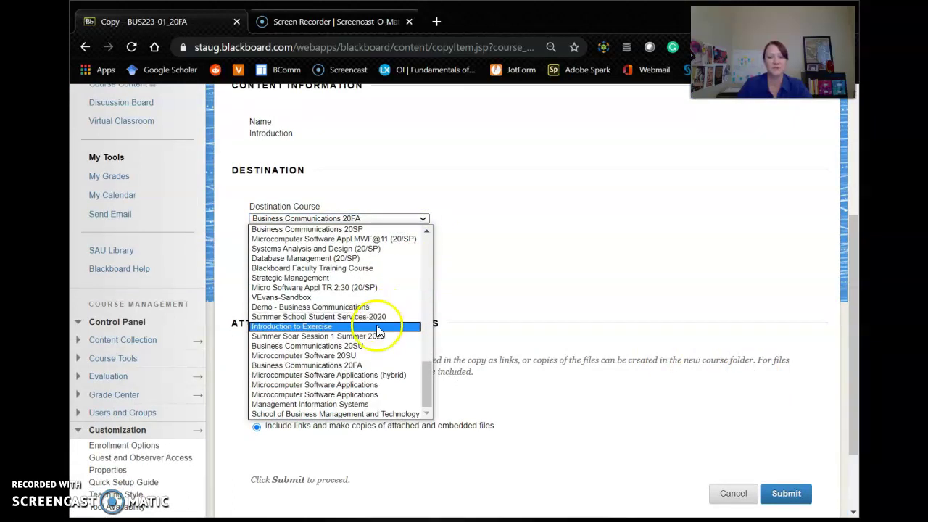
{"action": "left_click", "coordinate": [360, 404]}
{"action": "left_click", "coordinate": [404, 252]}
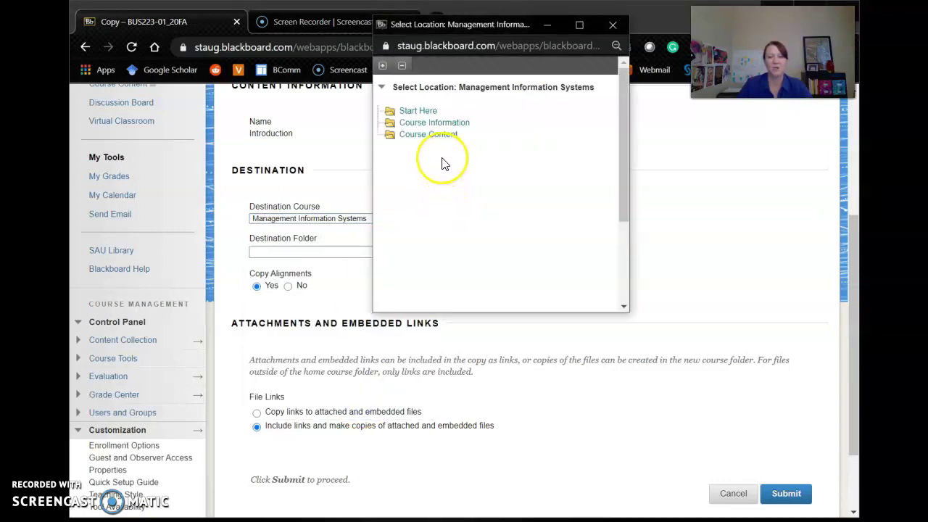
{"action": "left_click", "coordinate": [419, 112]}
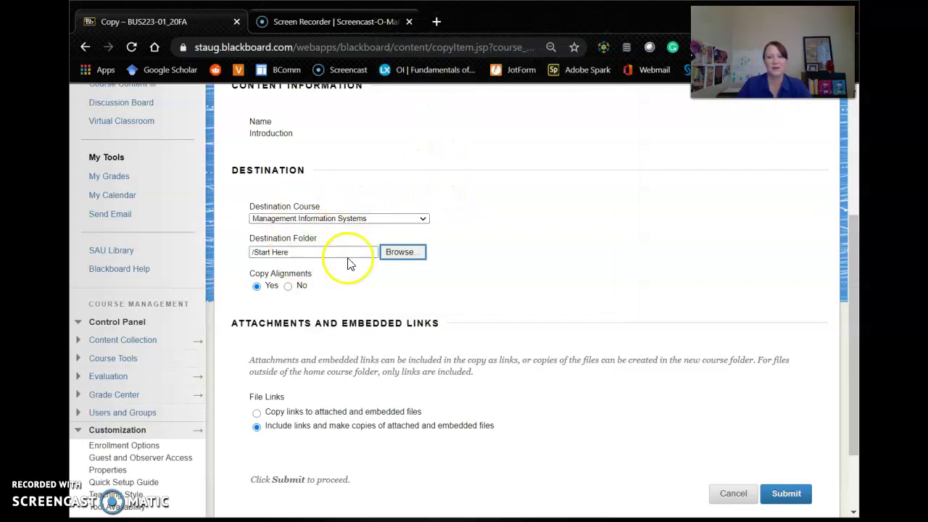
{"action": "left_click", "coordinate": [784, 493]}
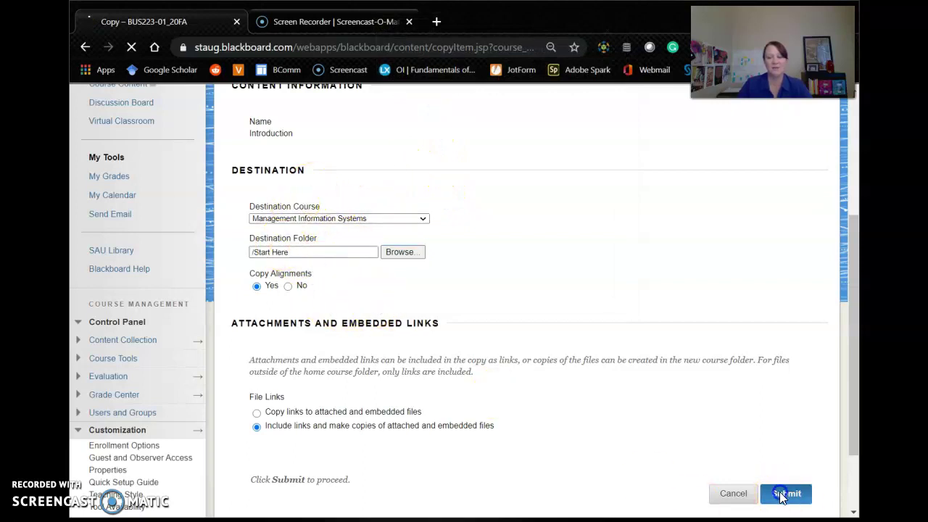